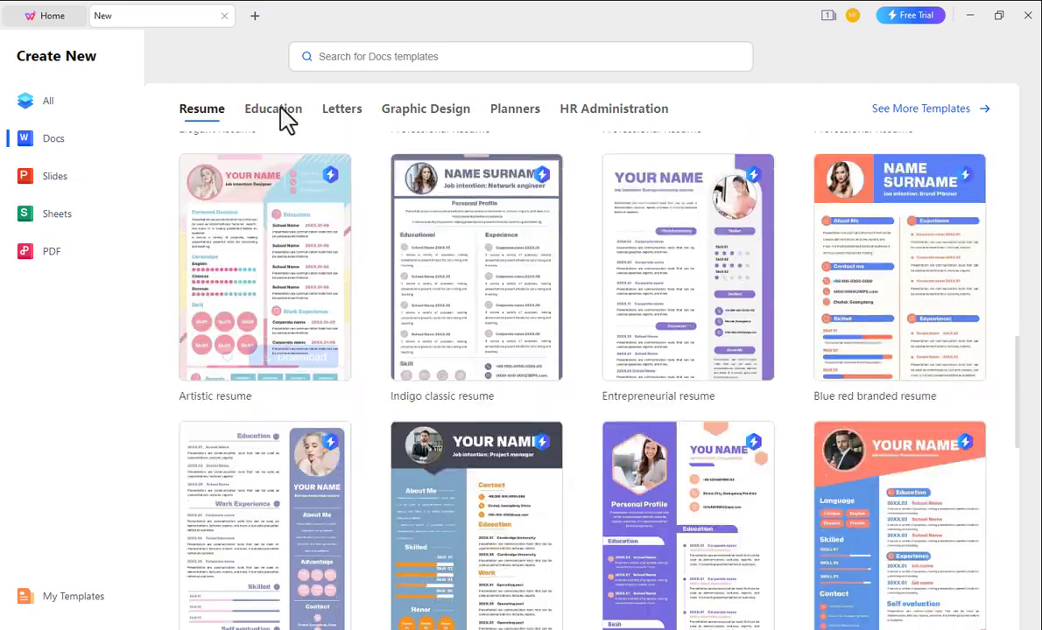
Step: Browse the Education and Letters template categories for Docs, and look through the Slides templates
{"action": "left_click", "coordinate": [280, 110]}
{"action": "scroll", "coordinate": [553, 332], "scroll_direction": "down", "scroll_amount": 10}
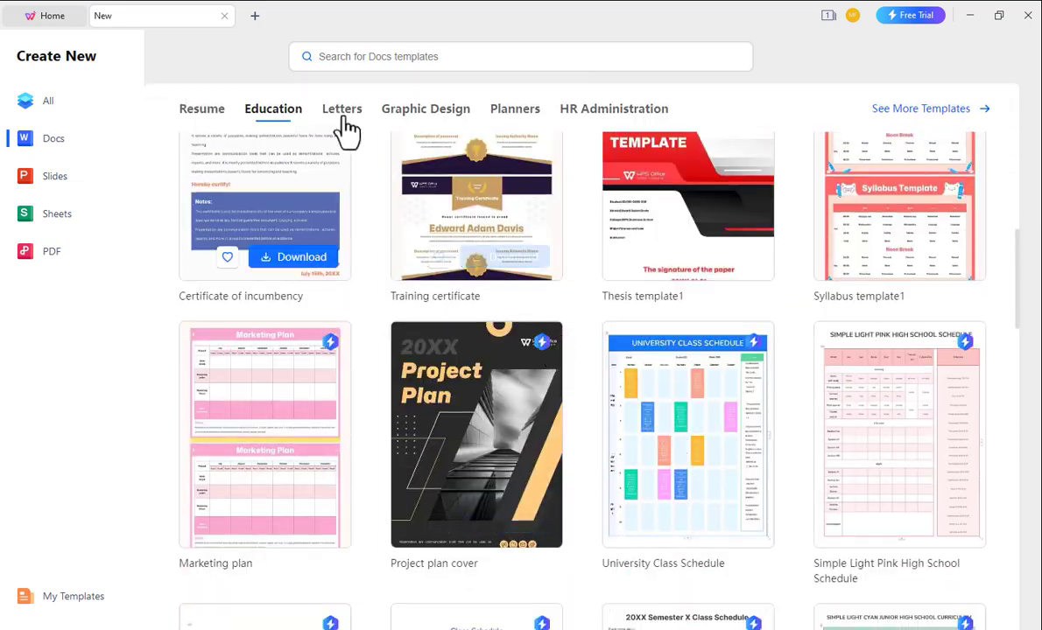
{"action": "left_click", "coordinate": [343, 114]}
{"action": "scroll", "coordinate": [592, 363], "scroll_direction": "down", "scroll_amount": 10}
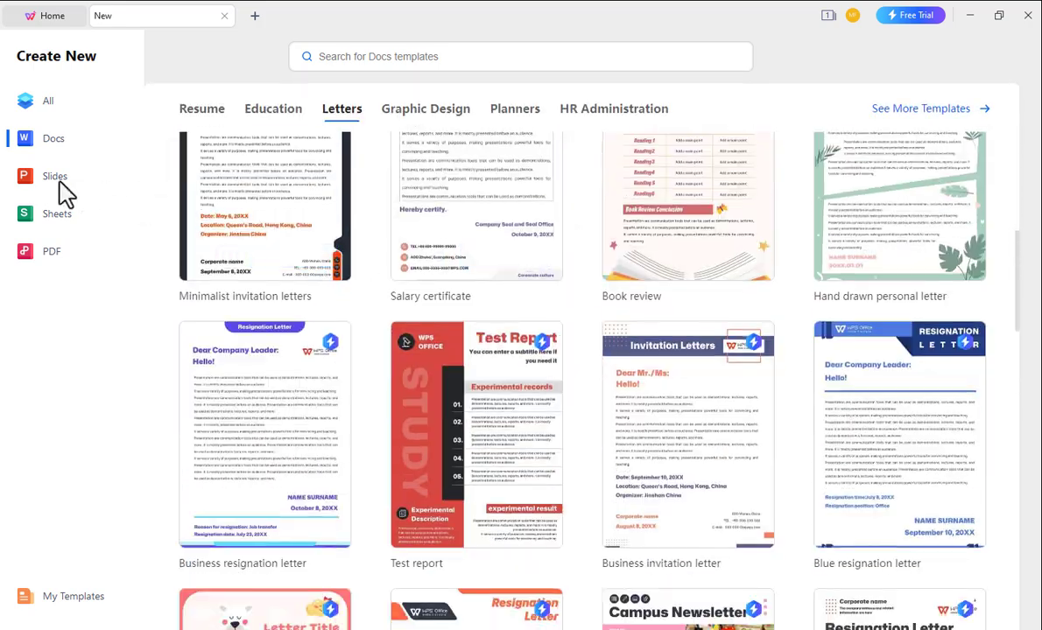
{"action": "left_click", "coordinate": [62, 186]}
{"action": "scroll", "coordinate": [588, 378], "scroll_direction": "down", "scroll_amount": 5}
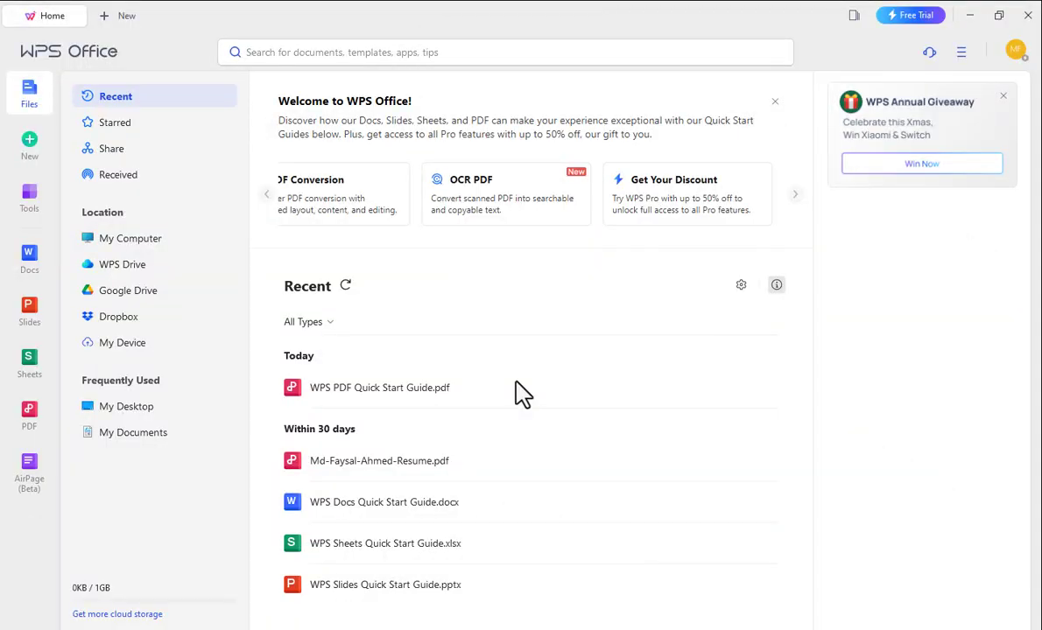
Step: Open the new-file page for Docs and browse its Education and Letters templates
{"action": "left_click", "coordinate": [29, 145]}
{"action": "left_click", "coordinate": [40, 137]}
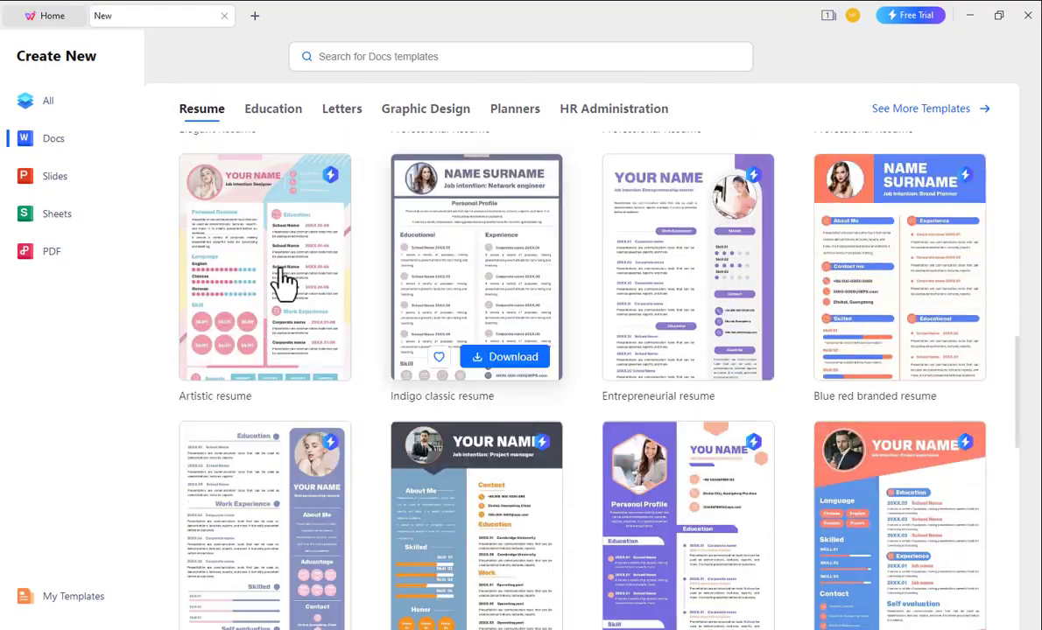
{"action": "left_click", "coordinate": [273, 108]}
{"action": "scroll", "coordinate": [546, 344], "scroll_direction": "down", "scroll_amount": 10}
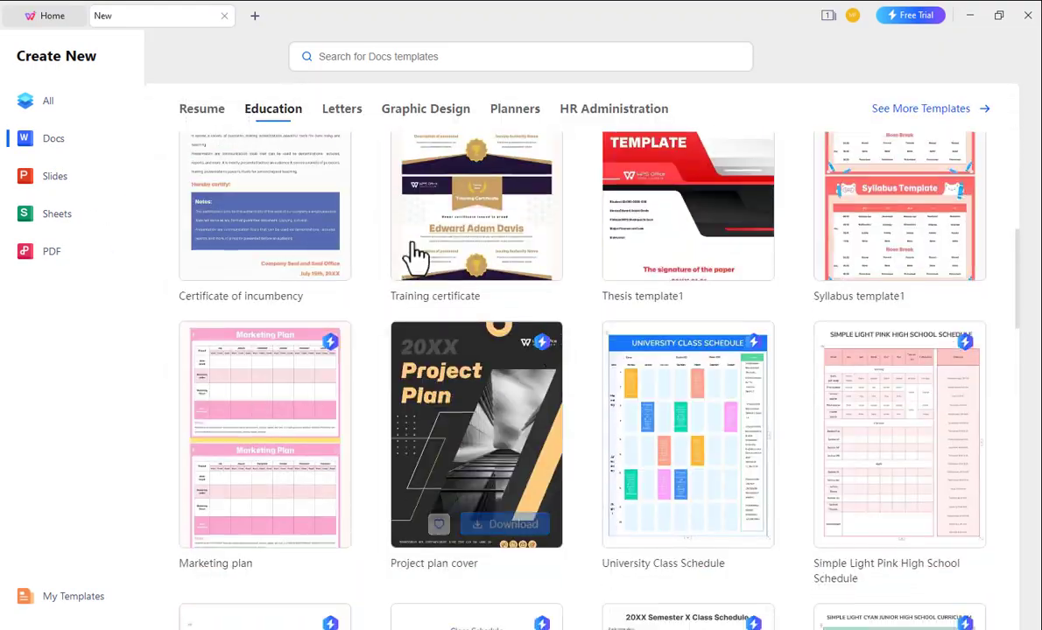
{"action": "left_click", "coordinate": [341, 109]}
{"action": "scroll", "coordinate": [582, 346], "scroll_direction": "down", "scroll_amount": 10}
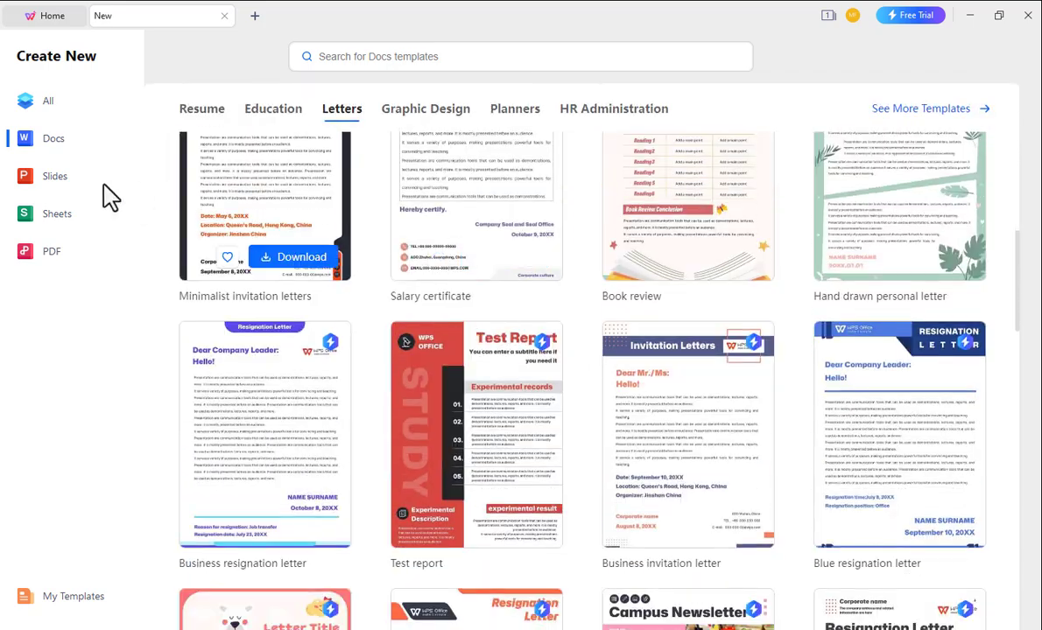
Step: Browse the Slides templates in the Education and Business categories
{"action": "left_click", "coordinate": [54, 175]}
{"action": "scroll", "coordinate": [590, 376], "scroll_direction": "down", "scroll_amount": 10}
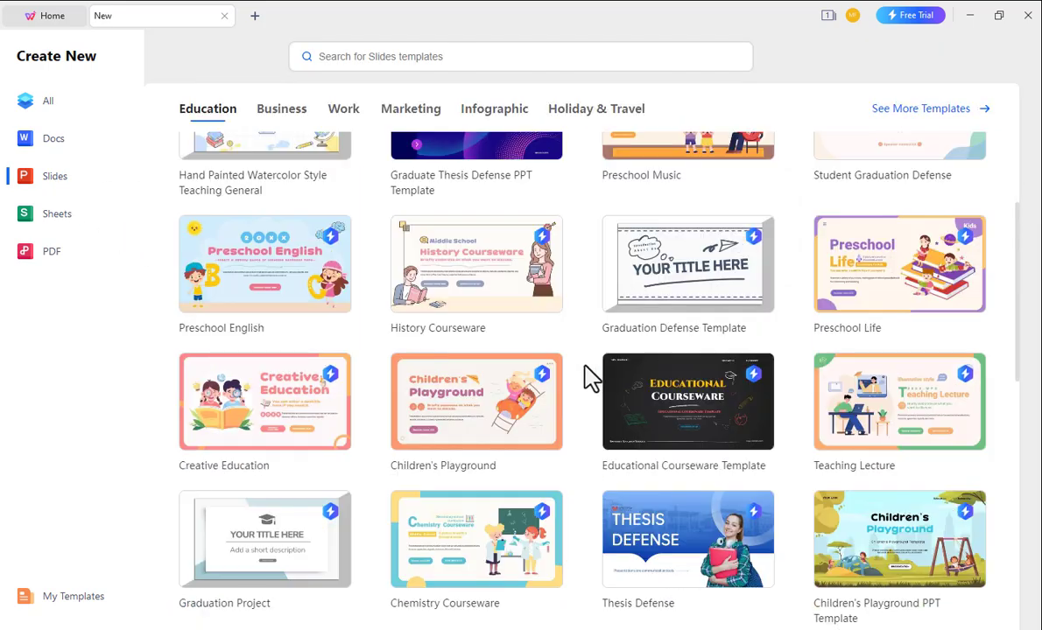
{"action": "left_click", "coordinate": [281, 108]}
{"action": "scroll", "coordinate": [577, 319], "scroll_direction": "down", "scroll_amount": 10}
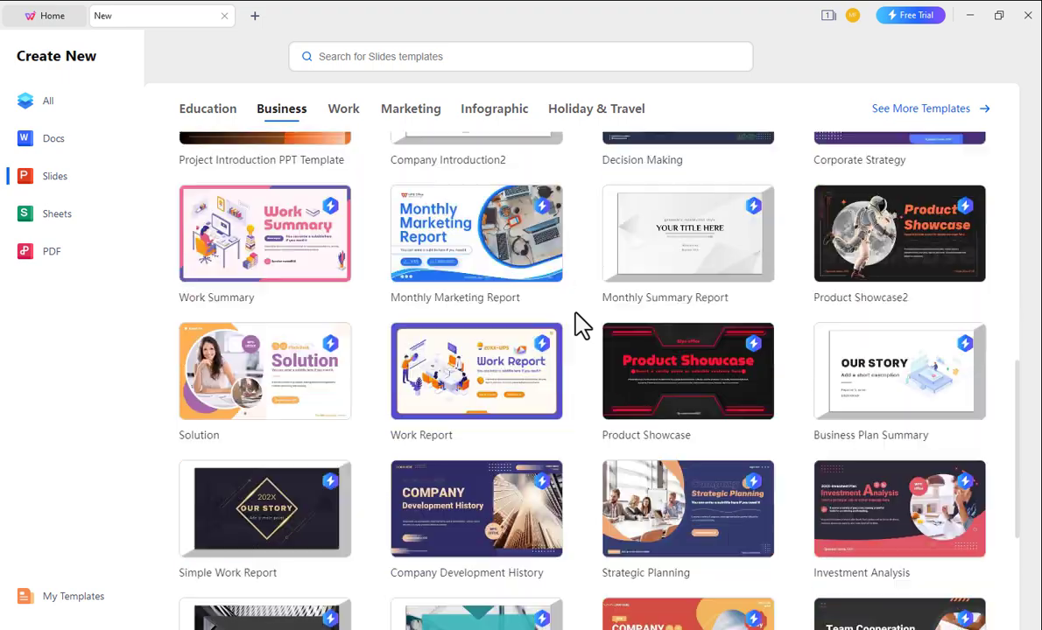
{"action": "scroll", "coordinate": [588, 386], "scroll_direction": "down", "scroll_amount": 3}
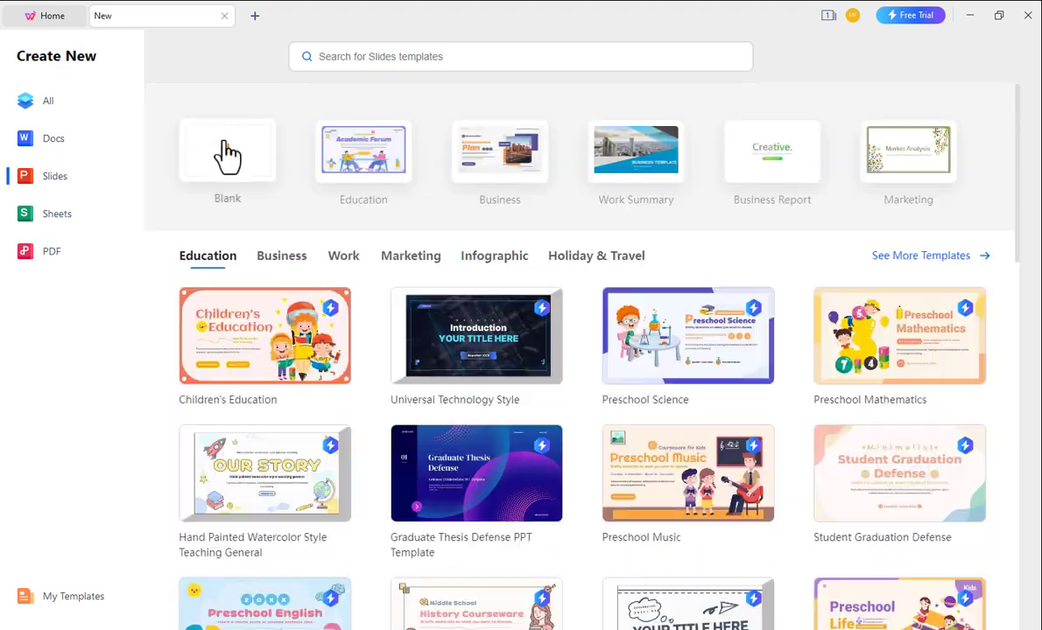
Step: Browse the Sheets templates, including the Education and Planners categories, and open the PDF creation page
{"action": "left_click", "coordinate": [54, 215]}
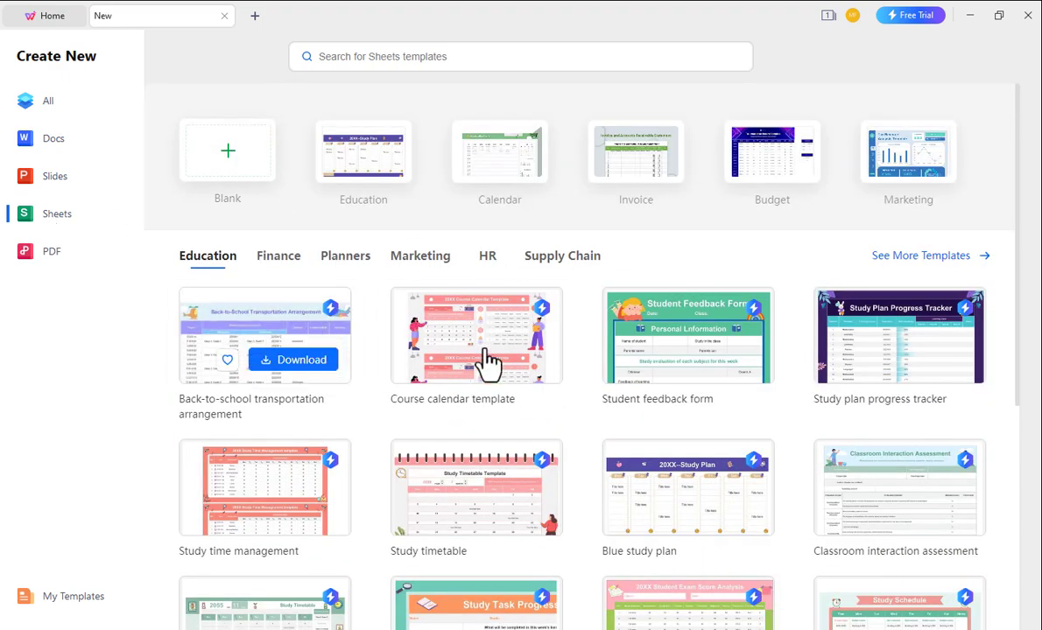
{"action": "scroll", "coordinate": [525, 394], "scroll_direction": "down", "scroll_amount": 2}
{"action": "scroll", "coordinate": [595, 435], "scroll_direction": "down", "scroll_amount": 8}
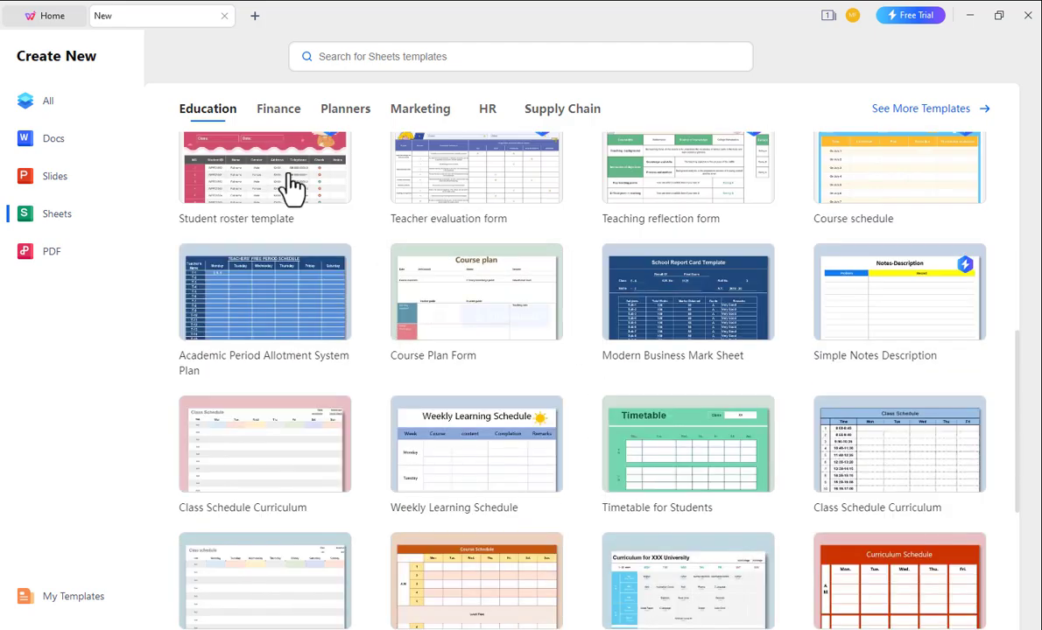
{"action": "scroll", "coordinate": [588, 391], "scroll_direction": "down", "scroll_amount": 4}
{"action": "scroll", "coordinate": [588, 363], "scroll_direction": "down", "scroll_amount": 5}
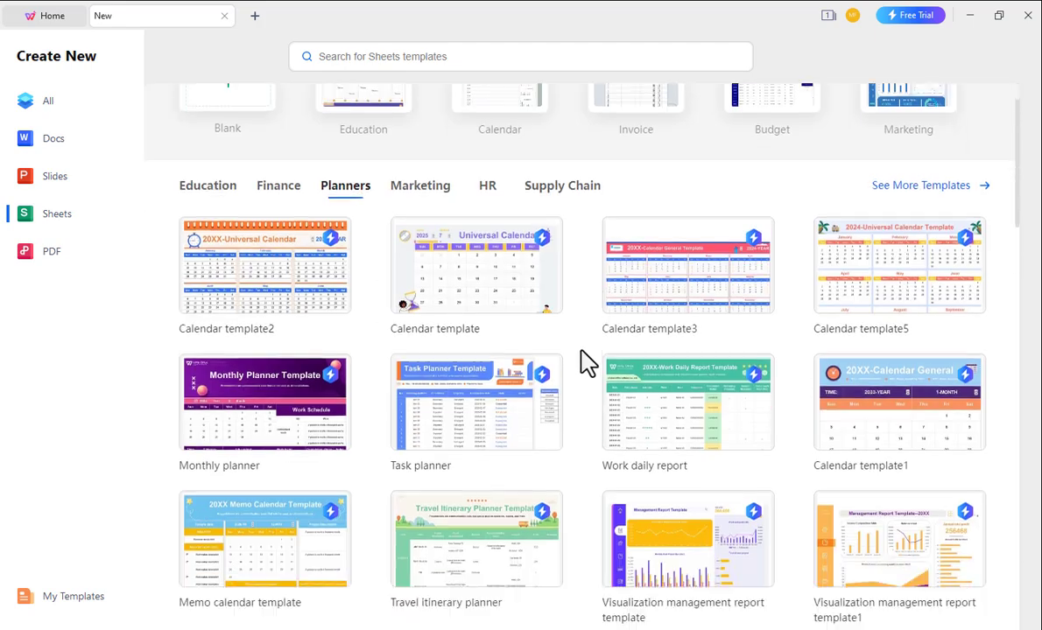
{"action": "left_click", "coordinate": [67, 256]}
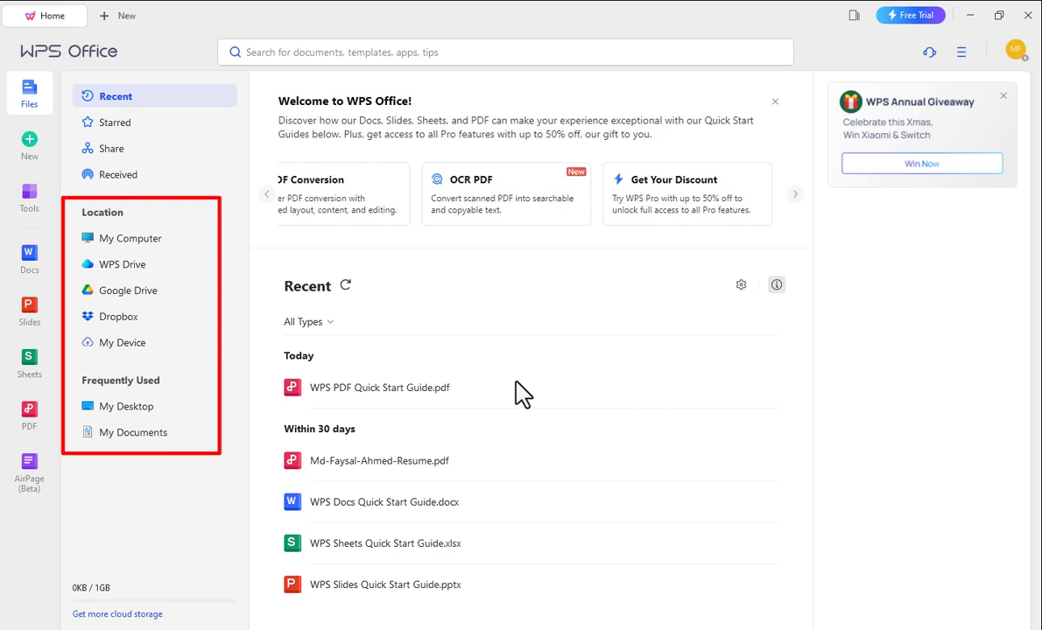
Step: Open the collection of tools and launch the Screen Recorder app
{"action": "left_click", "coordinate": [37, 214]}
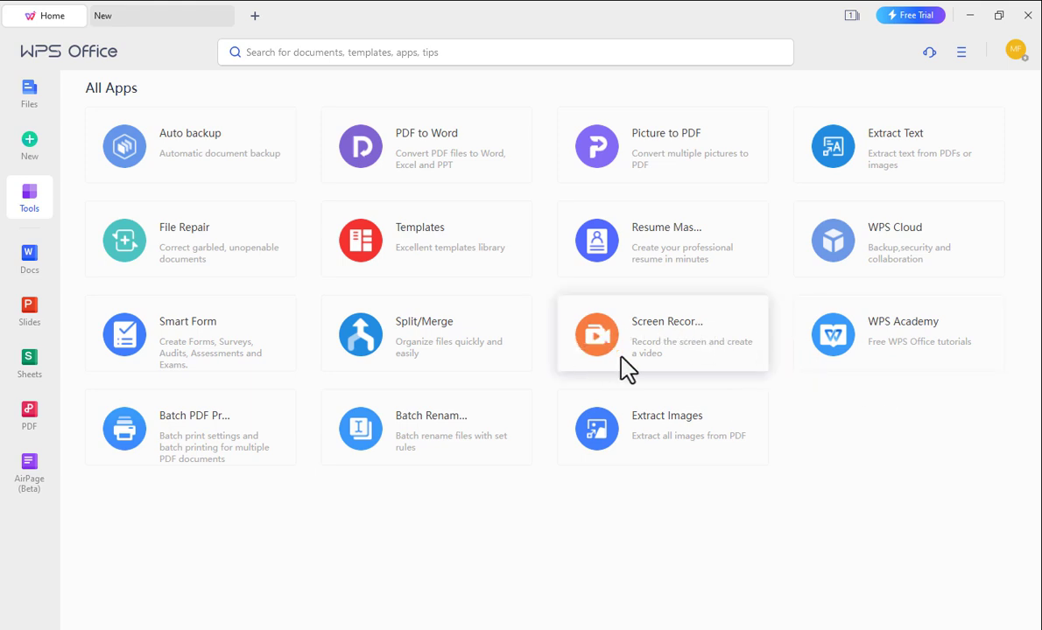
{"action": "left_click", "coordinate": [655, 337]}
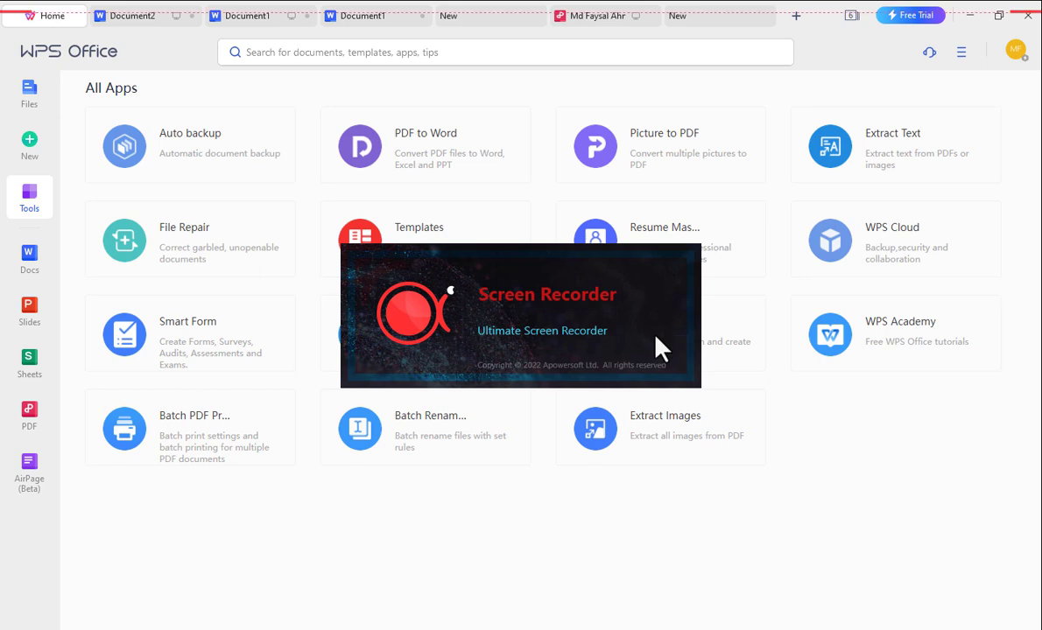
{"action": "left_click_drag", "start_coordinate": [557, 428], "coordinate": [591, 174]}
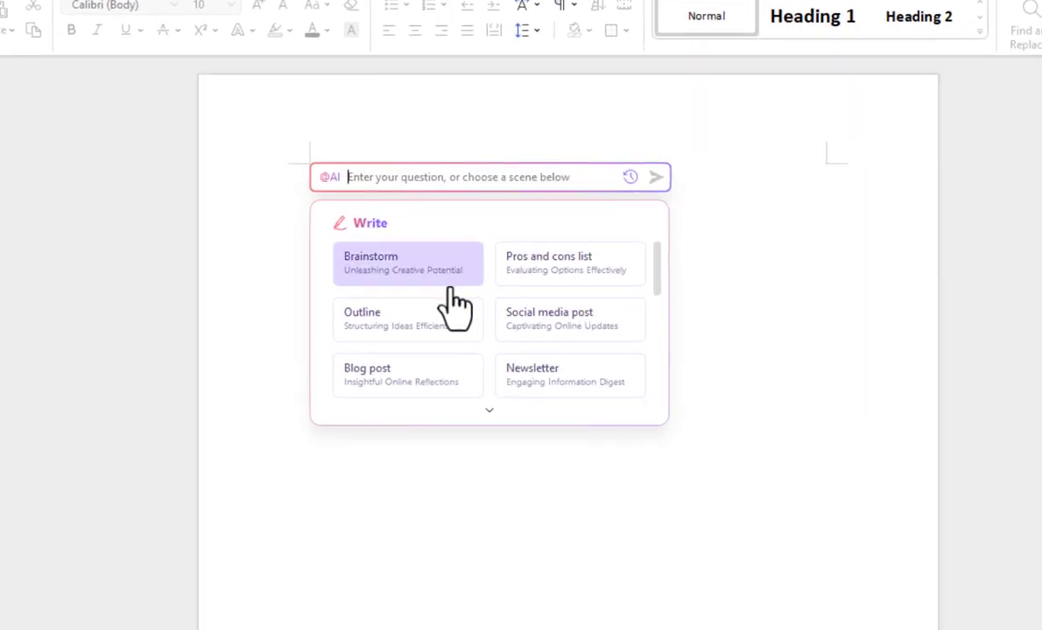
Step: Look through the full list of writing scenes offered by the AI assistant
{"action": "scroll", "coordinate": [496, 337], "scroll_direction": "down", "scroll_amount": 1}
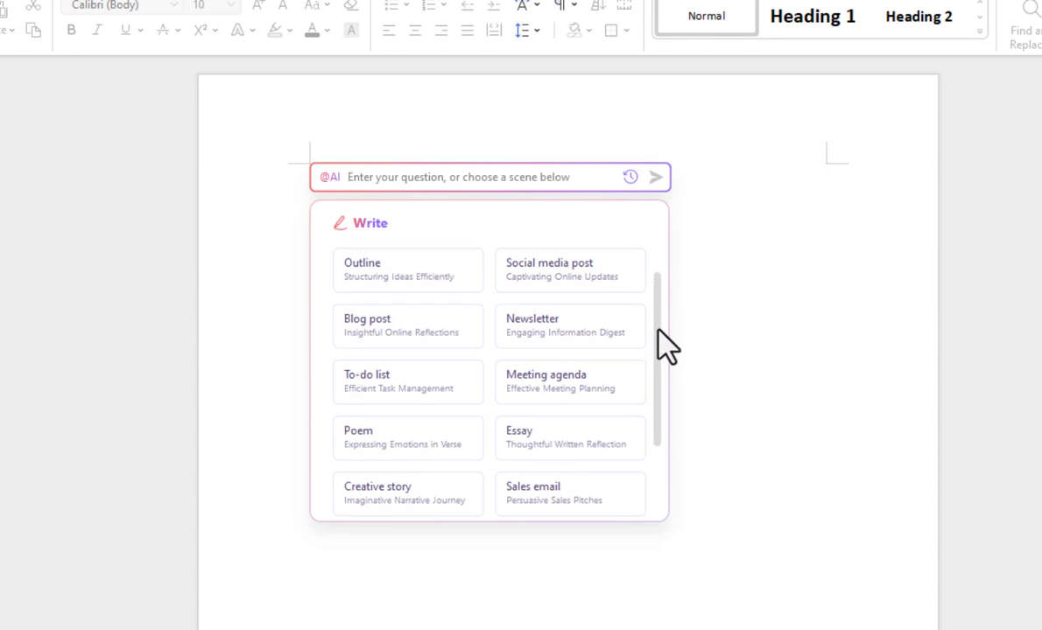
{"action": "scroll", "coordinate": [658, 356], "scroll_direction": "down", "scroll_amount": 2}
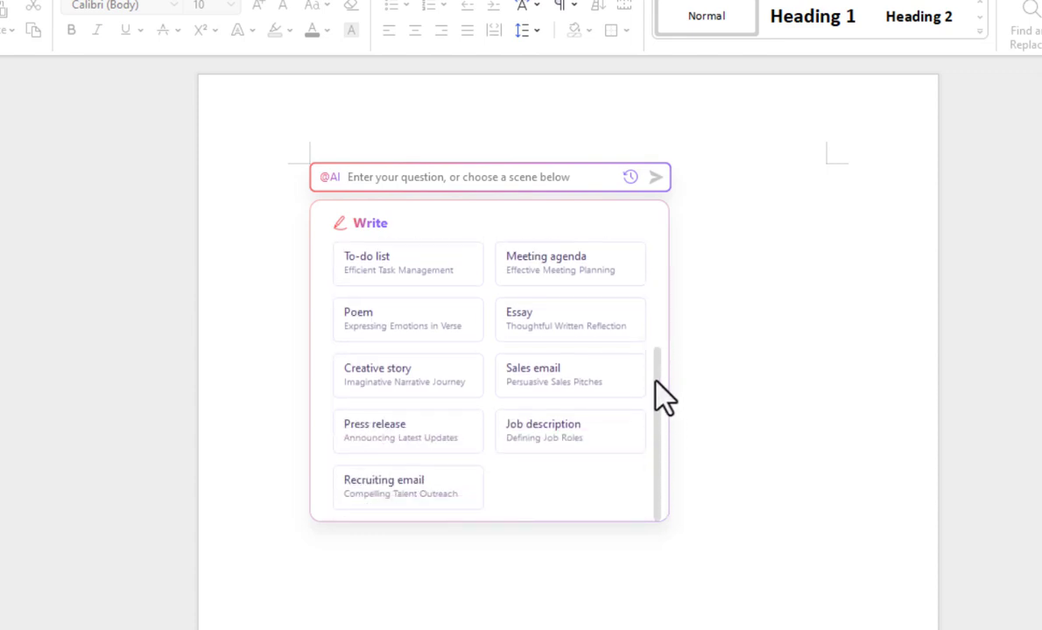
{"action": "scroll", "coordinate": [644, 315], "scroll_direction": "up", "scroll_amount": 3}
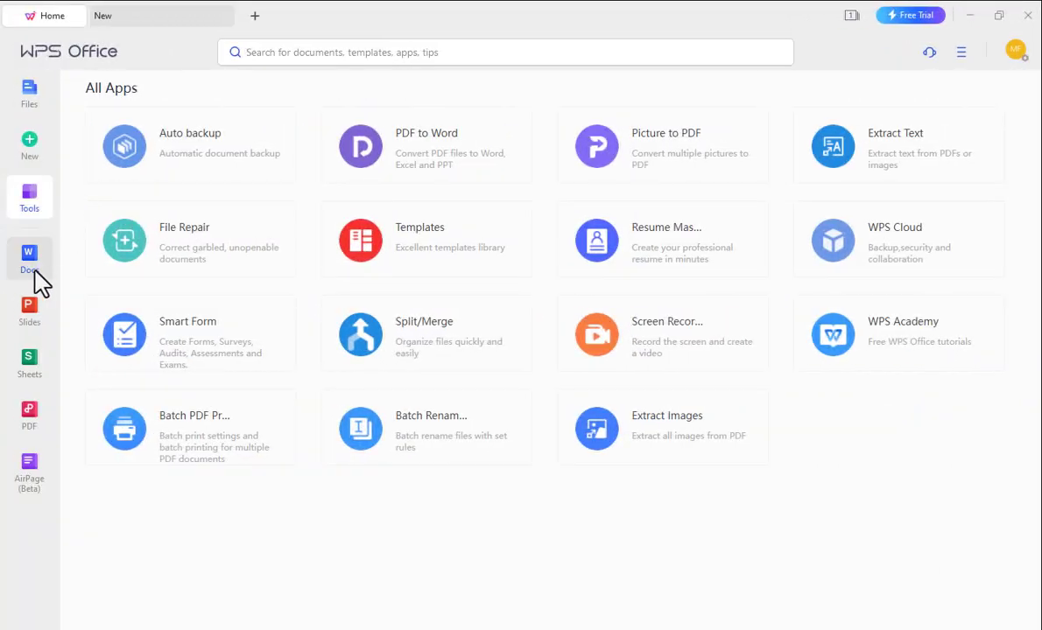
{"action": "left_click", "coordinate": [27, 273]}
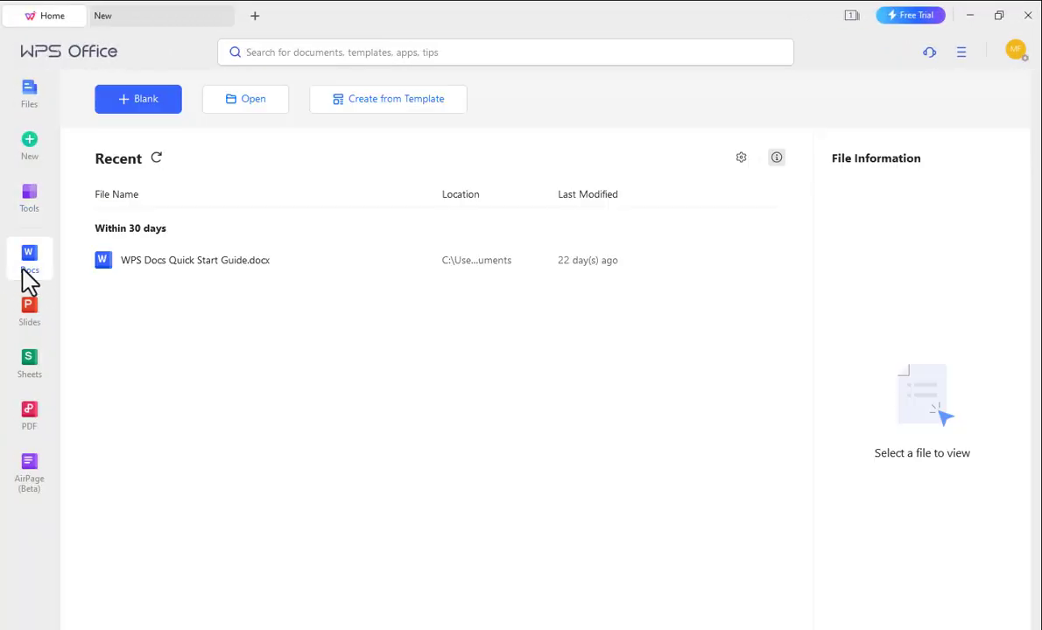
{"action": "left_click", "coordinate": [131, 105]}
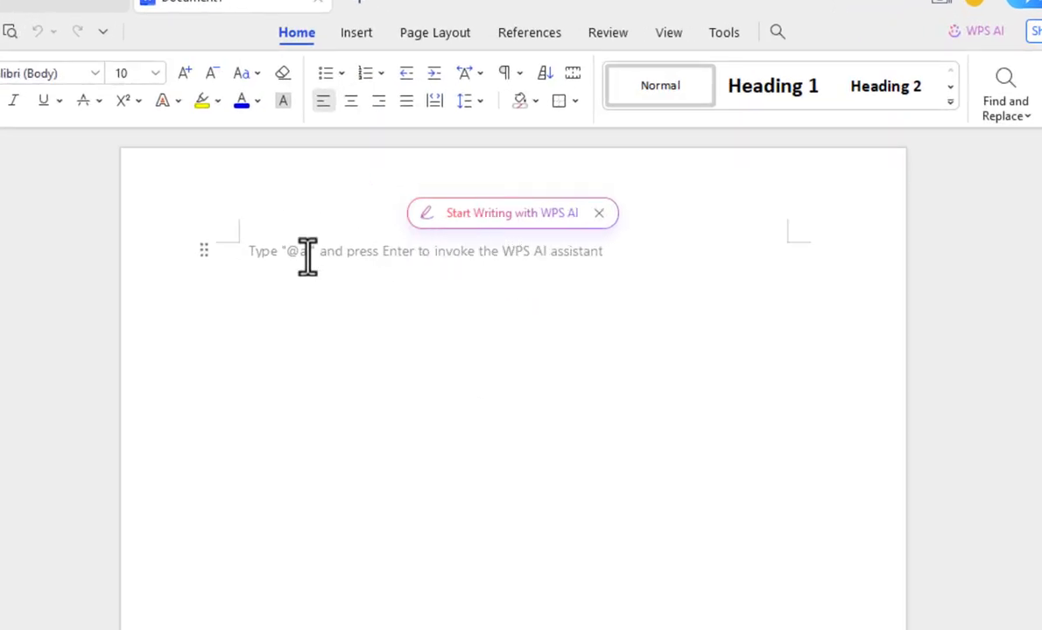
{"action": "type", "text": "@ai"}
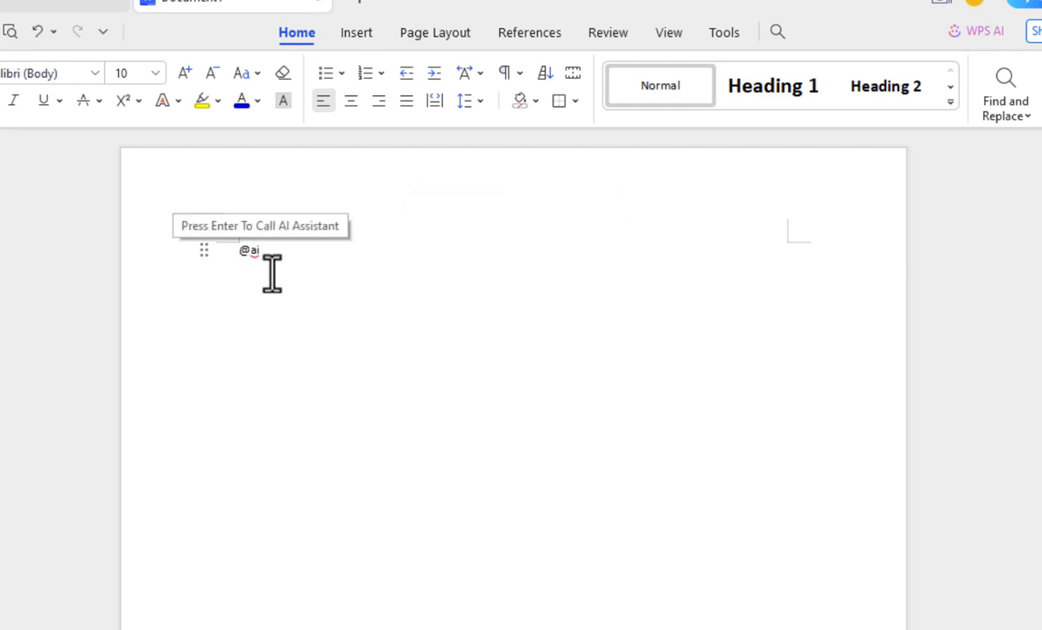
{"action": "key", "text": "Return"}
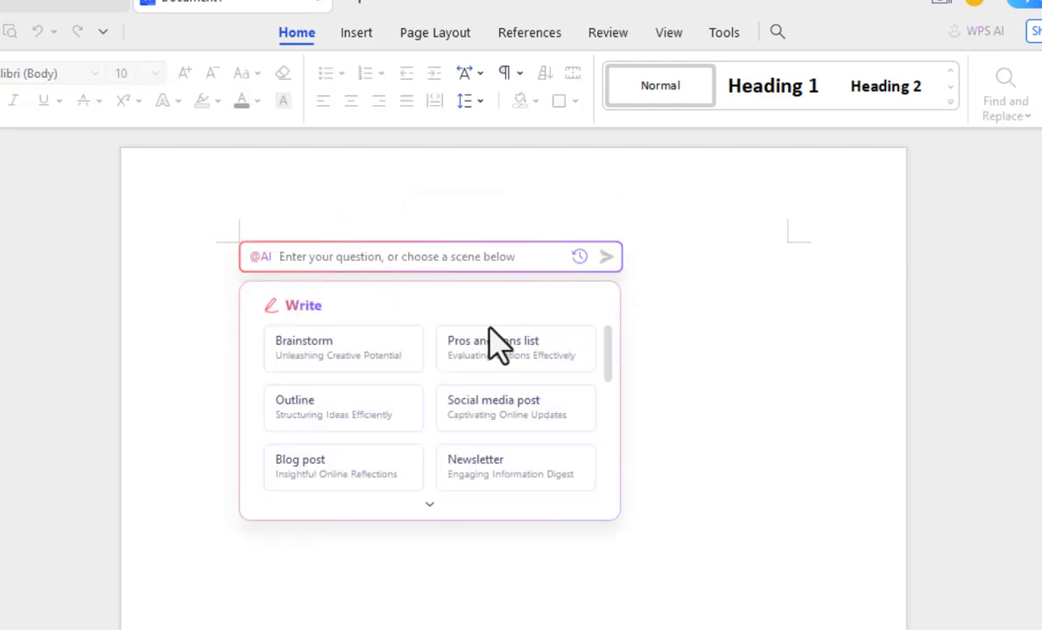
Step: Choose the Job description scene and submit the prompt "Write a job description about SEO"
{"action": "scroll", "coordinate": [430, 427], "scroll_direction": "down", "scroll_amount": 2}
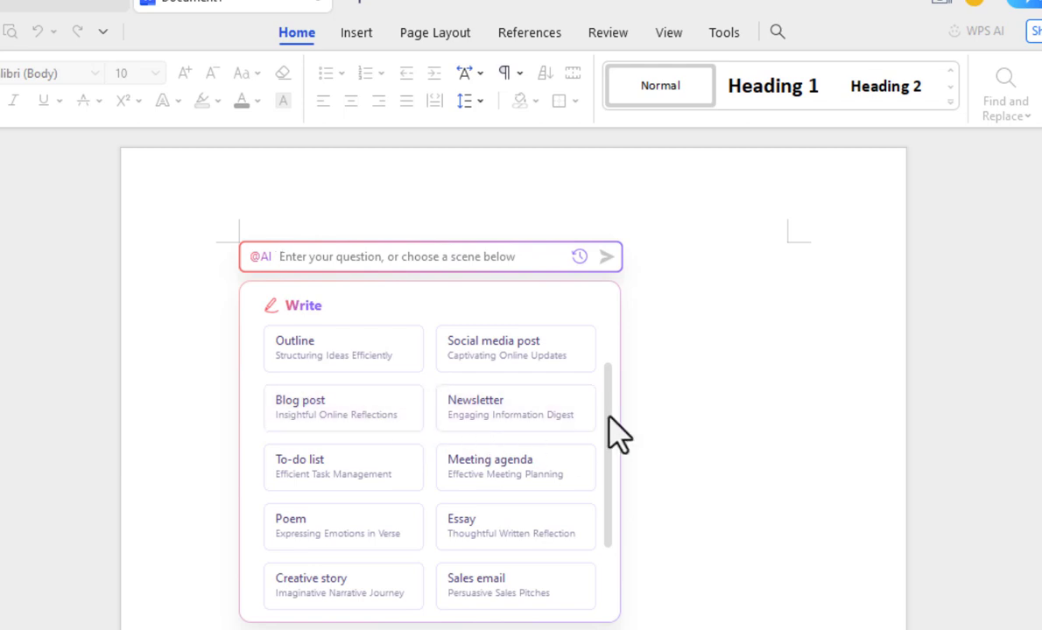
{"action": "scroll", "coordinate": [615, 446], "scroll_direction": "down", "scroll_amount": 1}
{"action": "left_click_drag", "start_coordinate": [610, 432], "coordinate": [609, 507]}
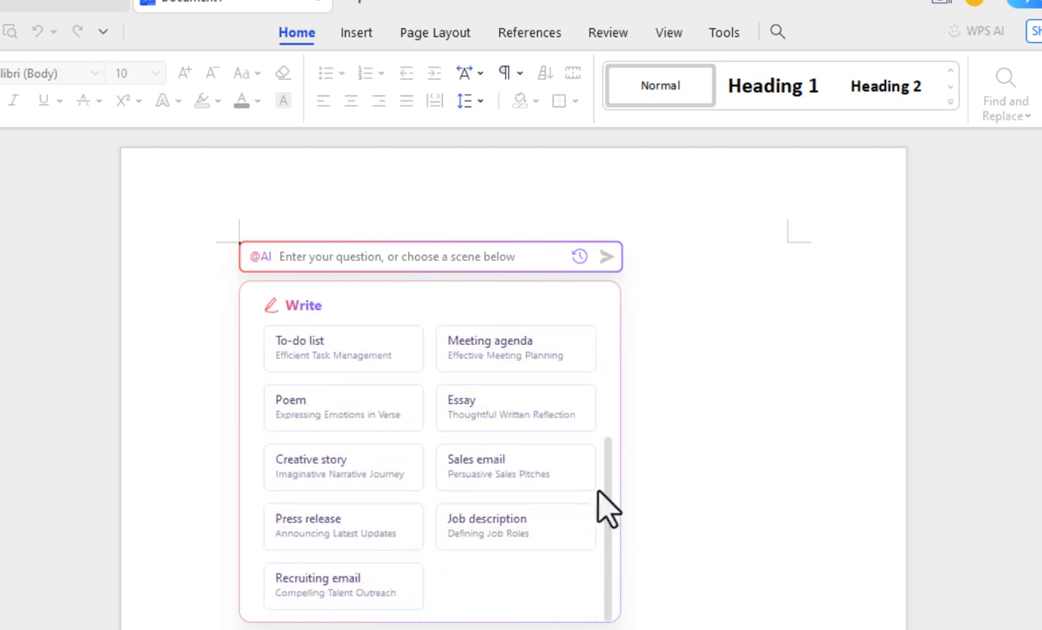
{"action": "left_click", "coordinate": [493, 552]}
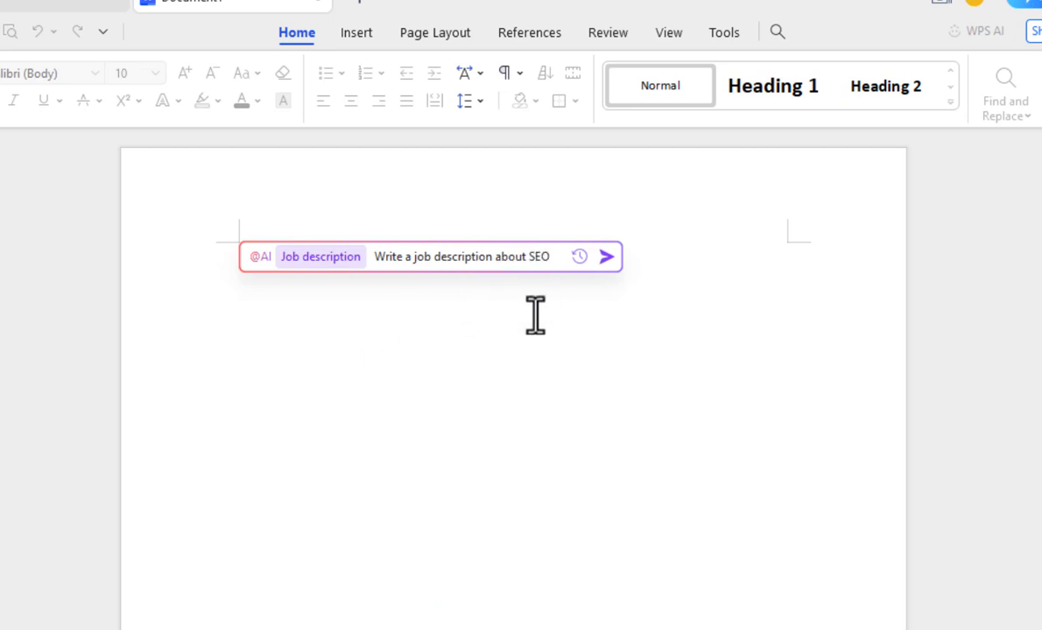
{"action": "left_click", "coordinate": [606, 257]}
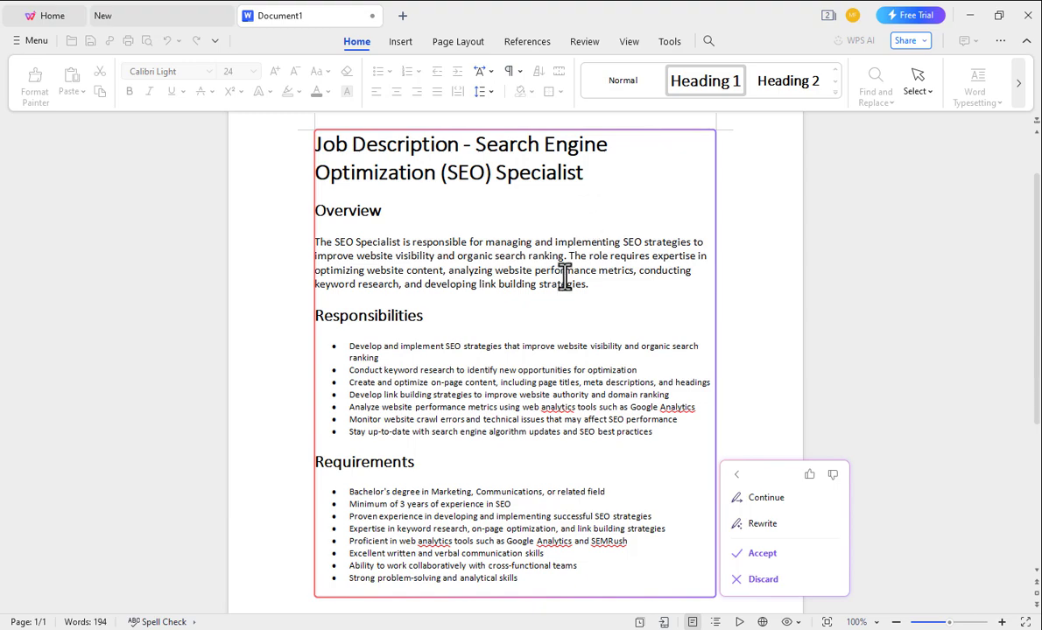
Step: Review the generated SEO job description and accept it into the document
{"action": "scroll", "coordinate": [681, 293], "scroll_direction": "down", "scroll_amount": 3}
{"action": "scroll", "coordinate": [681, 293], "scroll_direction": "up", "scroll_amount": 3}
{"action": "left_click", "coordinate": [761, 553]}
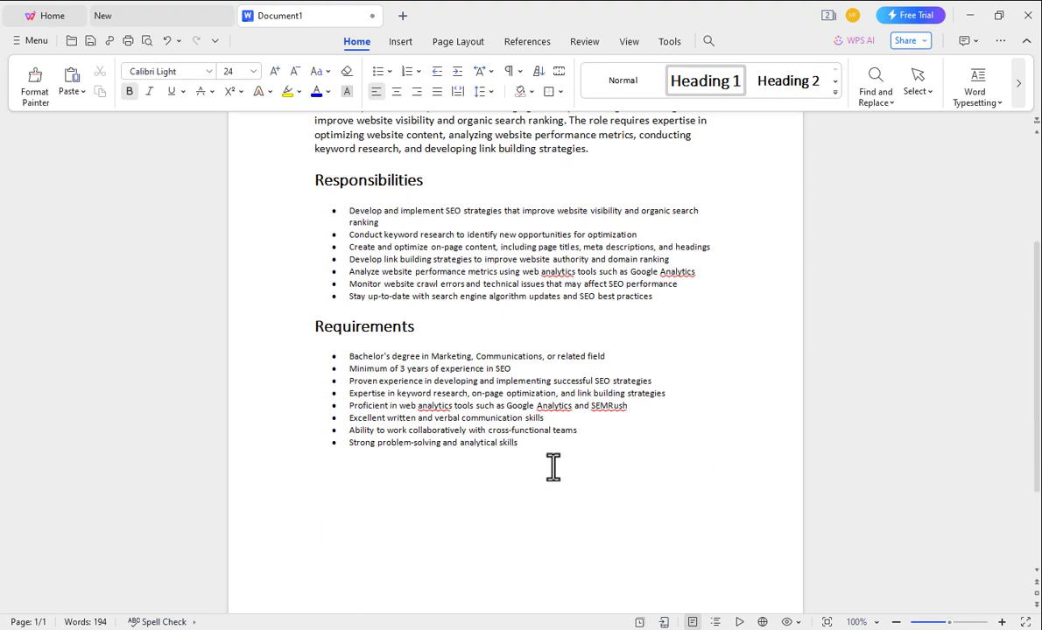
{"action": "left_click", "coordinate": [434, 488]}
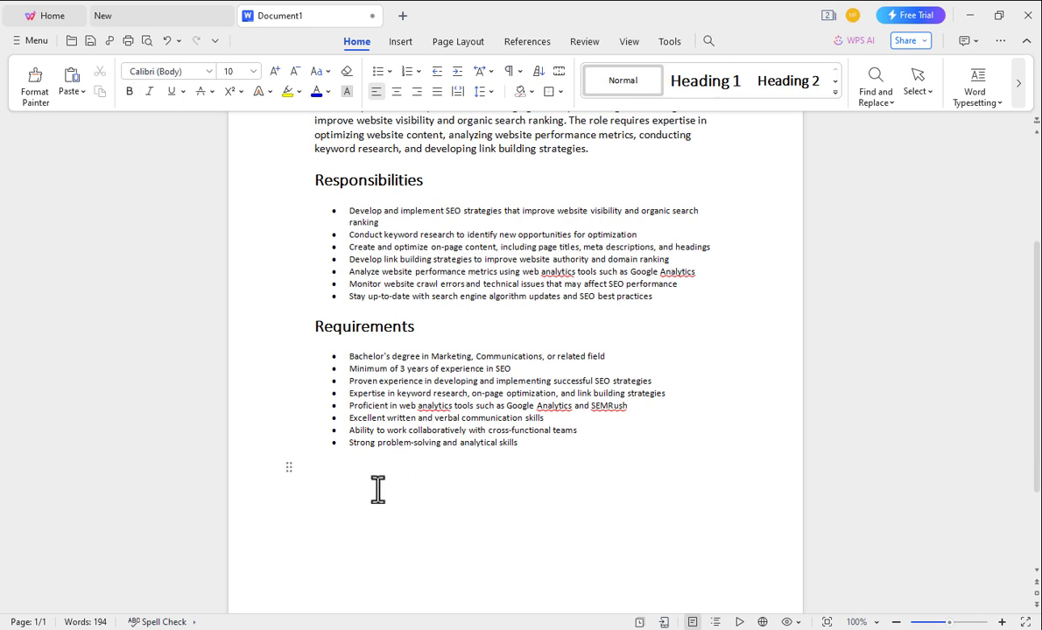
{"action": "type", "text": "@ai"}
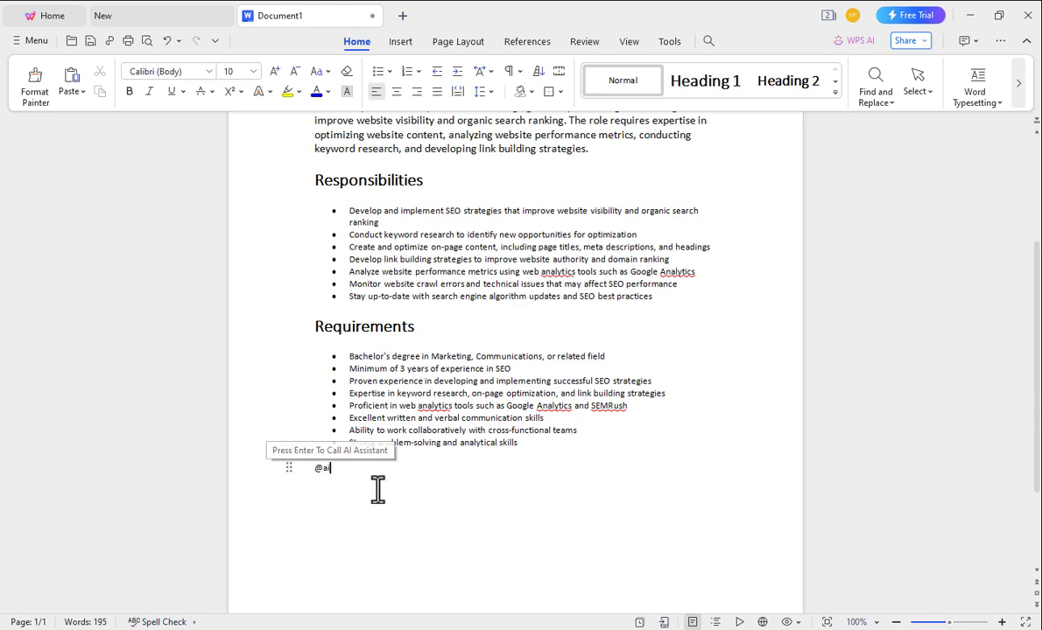
{"action": "key", "text": "Return"}
Step: Choose the Blog post scene, submit the prompt "Write a blog post about SEO", and review the generated text from its beginning
{"action": "scroll", "coordinate": [591, 474], "scroll_direction": "down", "scroll_amount": 3}
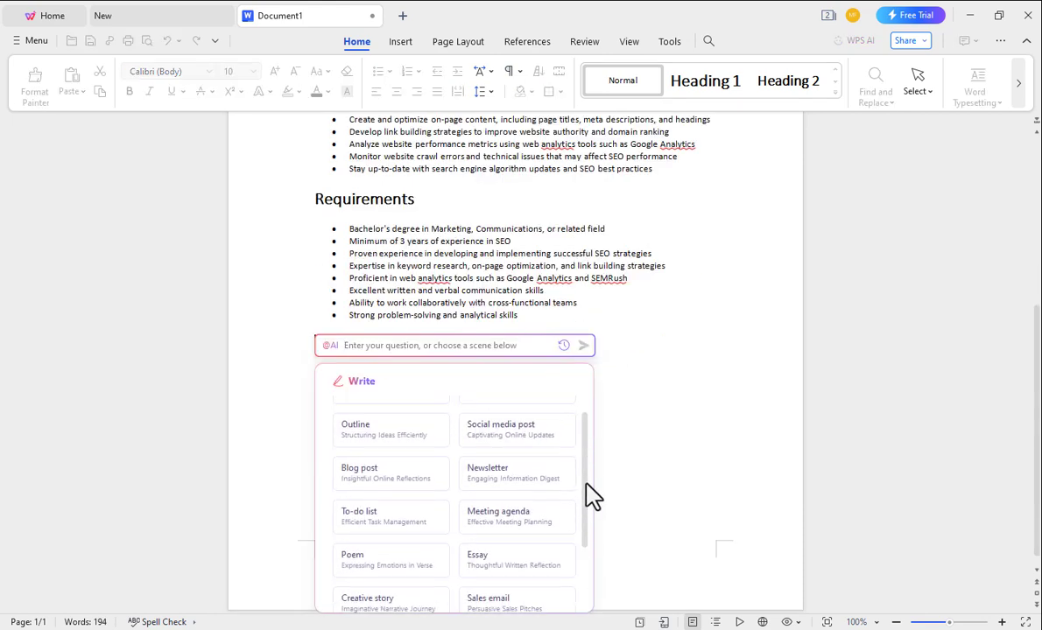
{"action": "scroll", "coordinate": [594, 473], "scroll_direction": "up", "scroll_amount": 3}
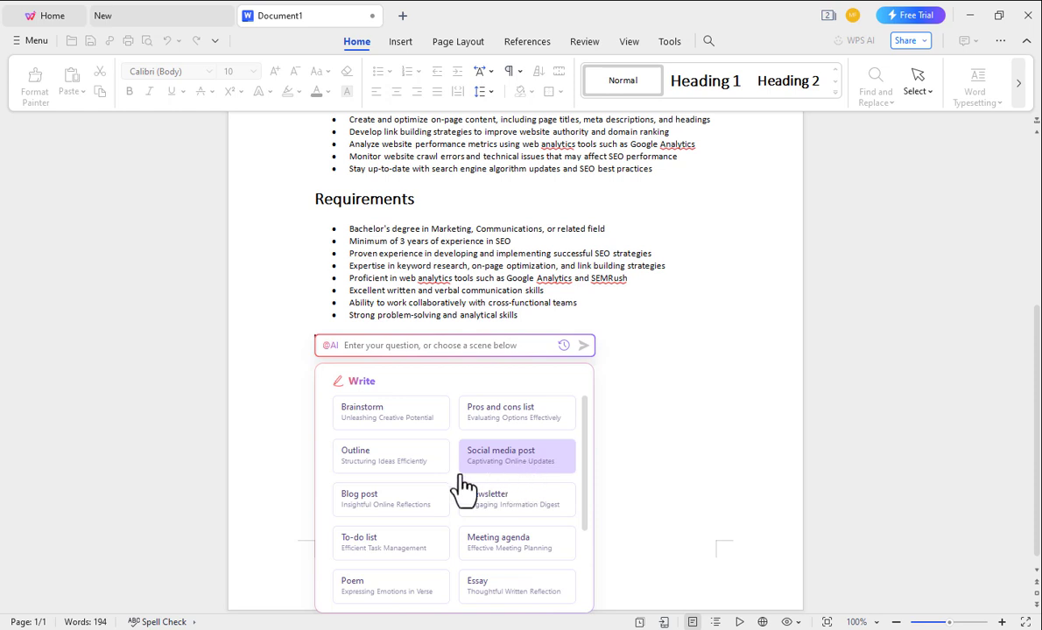
{"action": "left_click", "coordinate": [385, 516]}
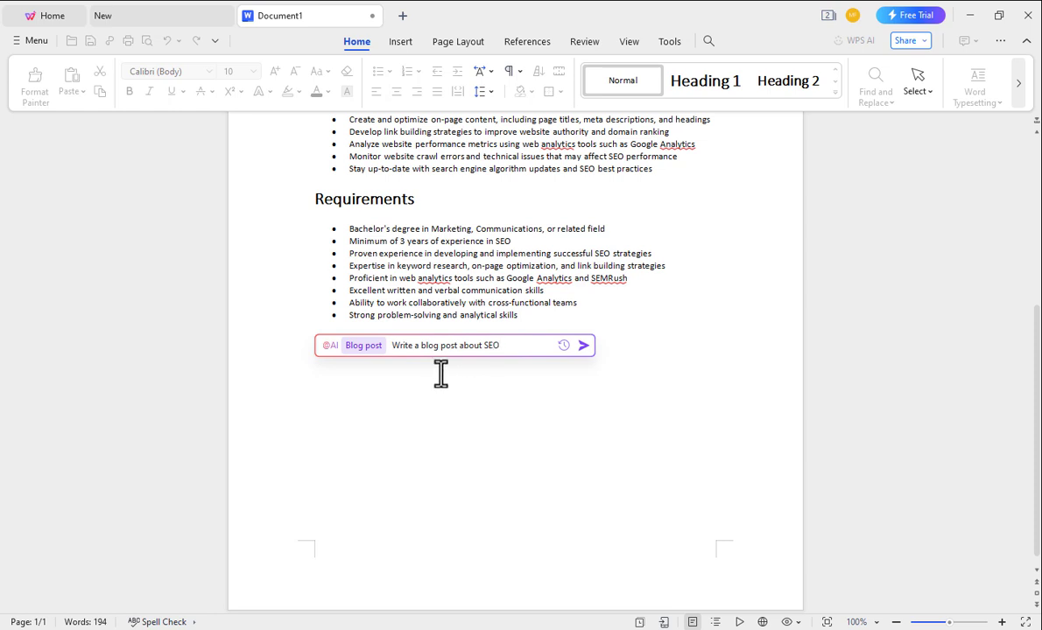
{"action": "left_click", "coordinate": [583, 347]}
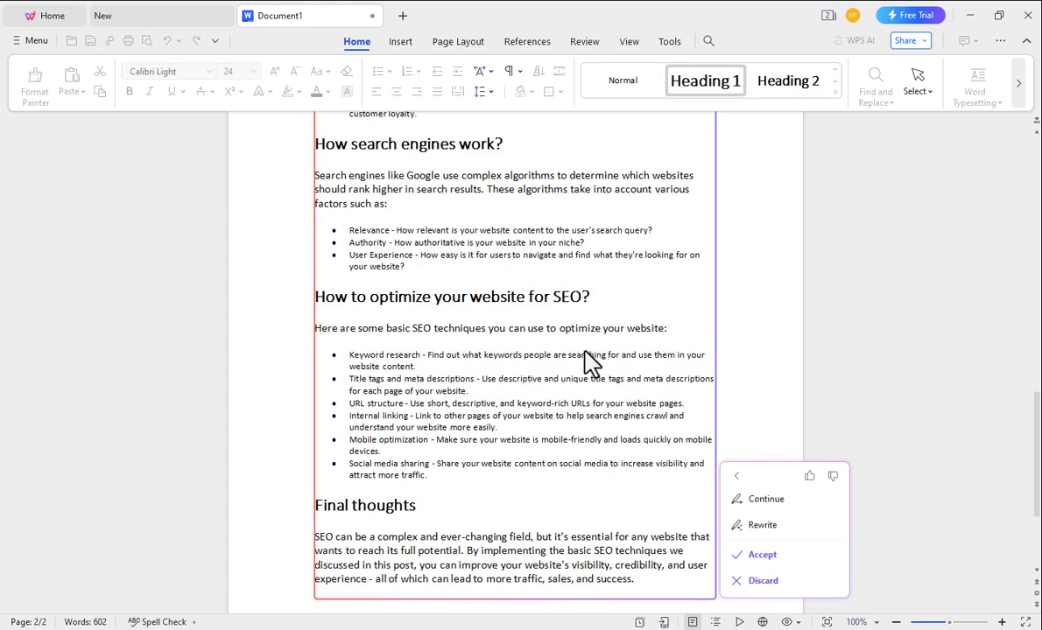
{"action": "scroll", "coordinate": [594, 367], "scroll_direction": "up", "scroll_amount": 15}
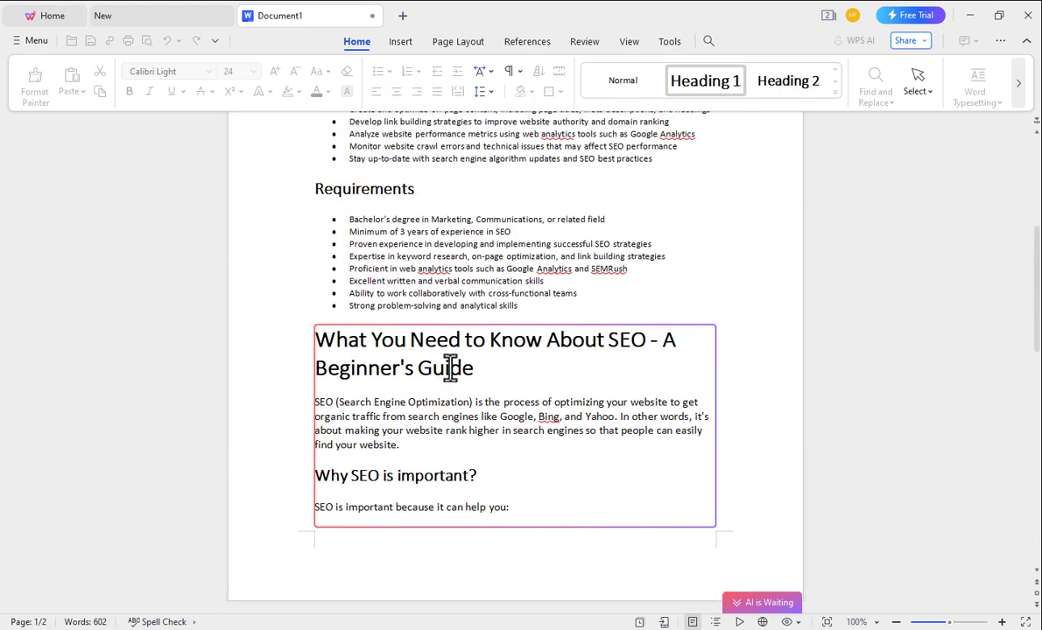
Step: Review the rest of the generated SEO blog post through its Final thoughts section and accept it into the document
{"action": "scroll", "coordinate": [537, 362], "scroll_direction": "down", "scroll_amount": 1}
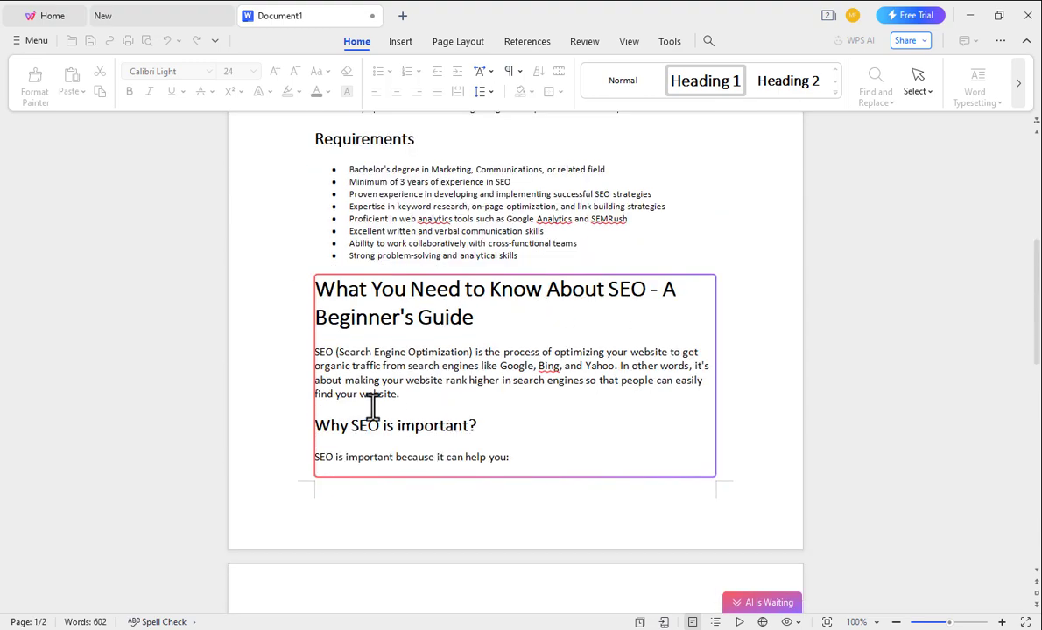
{"action": "scroll", "coordinate": [560, 386], "scroll_direction": "down", "scroll_amount": 1}
{"action": "scroll", "coordinate": [487, 382], "scroll_direction": "down", "scroll_amount": 10}
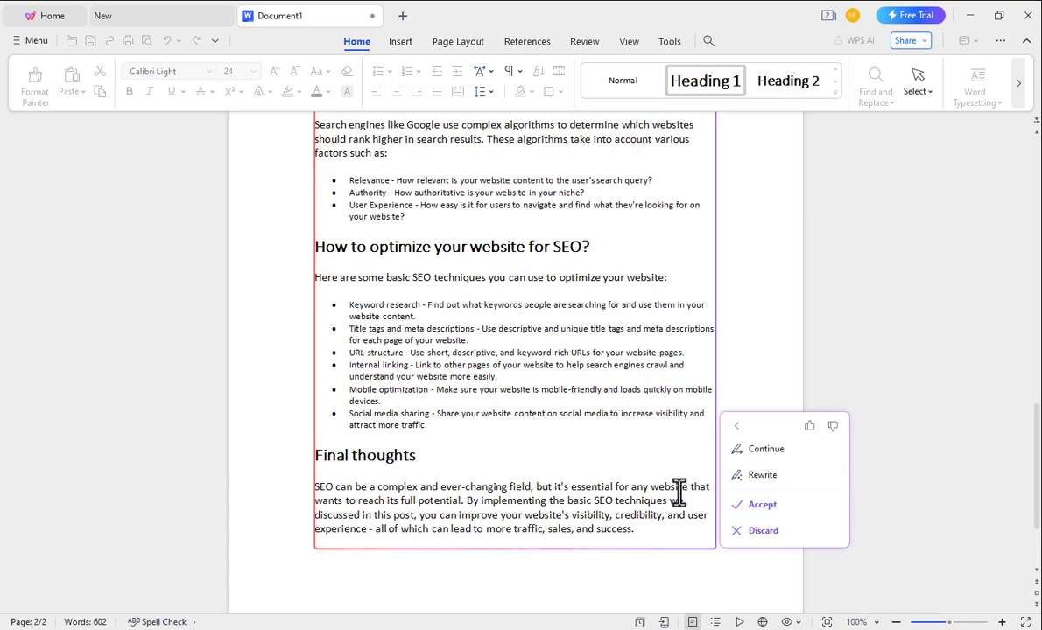
{"action": "left_click", "coordinate": [762, 504]}
{"action": "scroll", "coordinate": [523, 447], "scroll_direction": "up", "scroll_amount": 10}
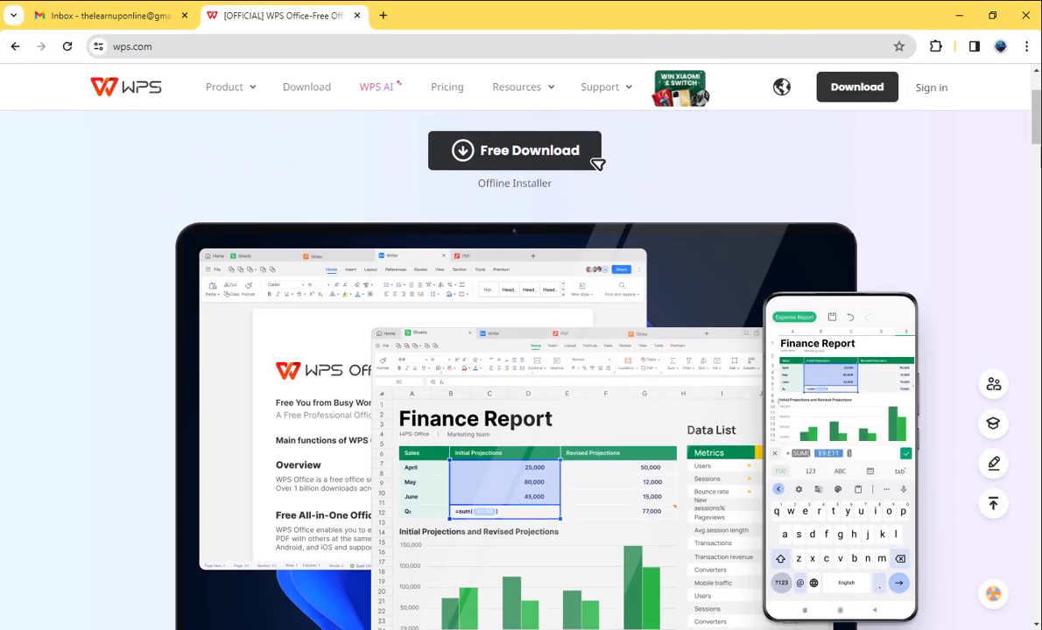
Step: In Chrome, examine the wps.com home page's sections on supported platforms, templates, team collaboration, user groups, achievements and enterprise customers
{"action": "scroll", "coordinate": [596, 164], "scroll_direction": "down", "scroll_amount": 5}
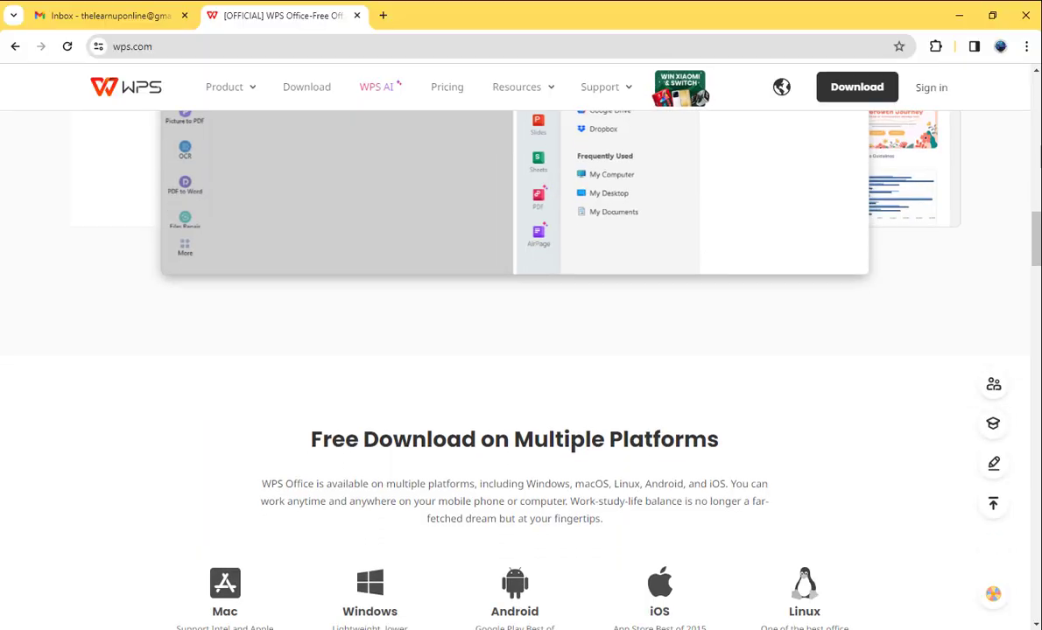
{"action": "scroll", "coordinate": [520, 350], "scroll_direction": "down", "scroll_amount": 4}
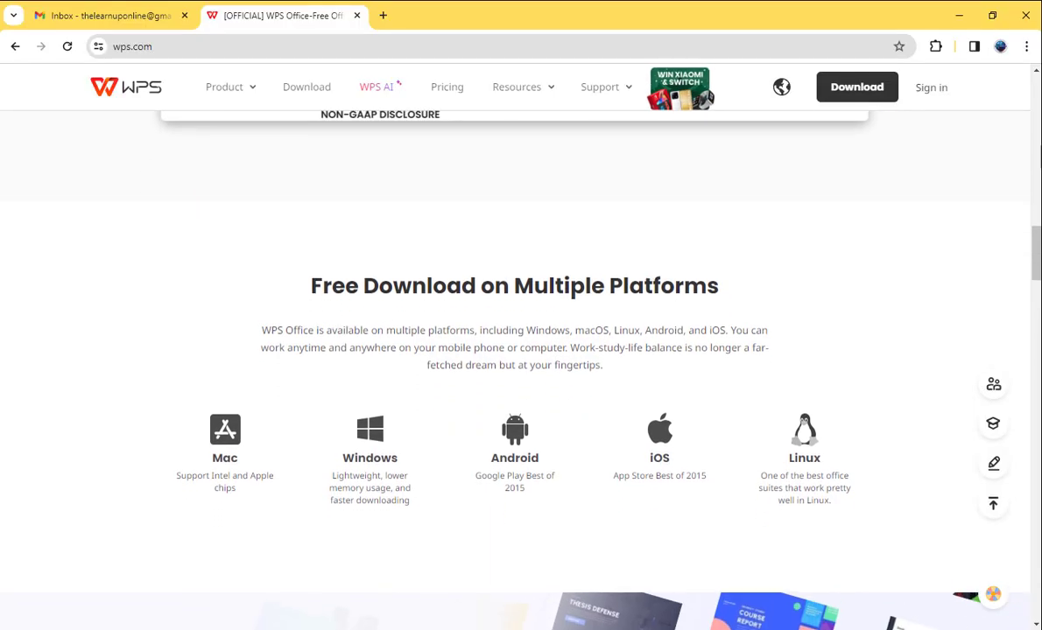
{"action": "scroll", "coordinate": [521, 350], "scroll_direction": "down", "scroll_amount": 4}
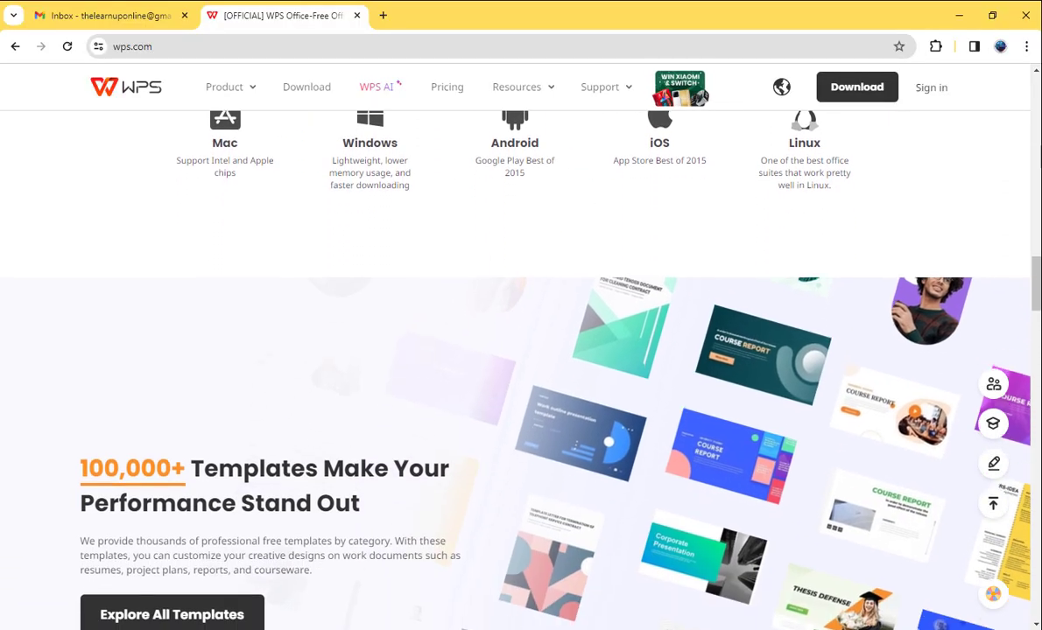
{"action": "scroll", "coordinate": [521, 350], "scroll_direction": "down", "scroll_amount": 4}
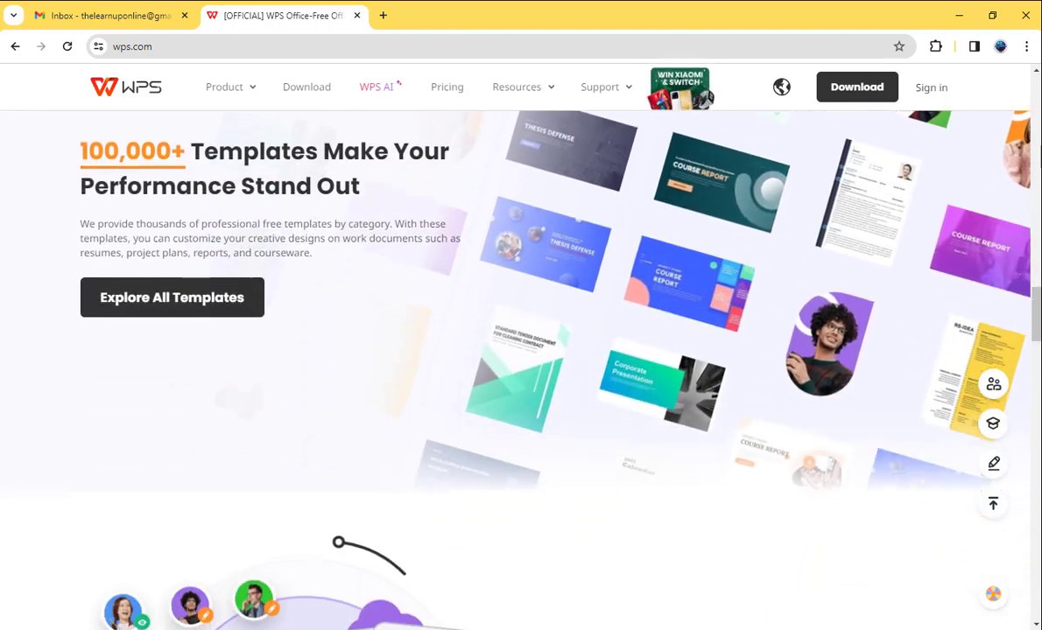
{"action": "scroll", "coordinate": [521, 350], "scroll_direction": "down", "scroll_amount": 4}
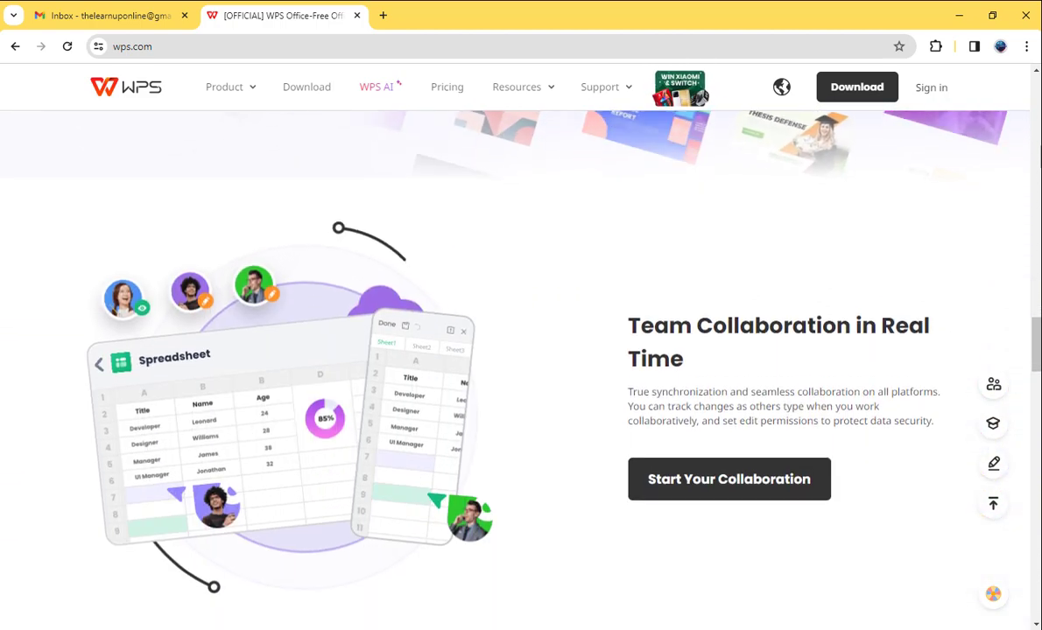
{"action": "scroll", "coordinate": [520, 350], "scroll_direction": "down", "scroll_amount": 4}
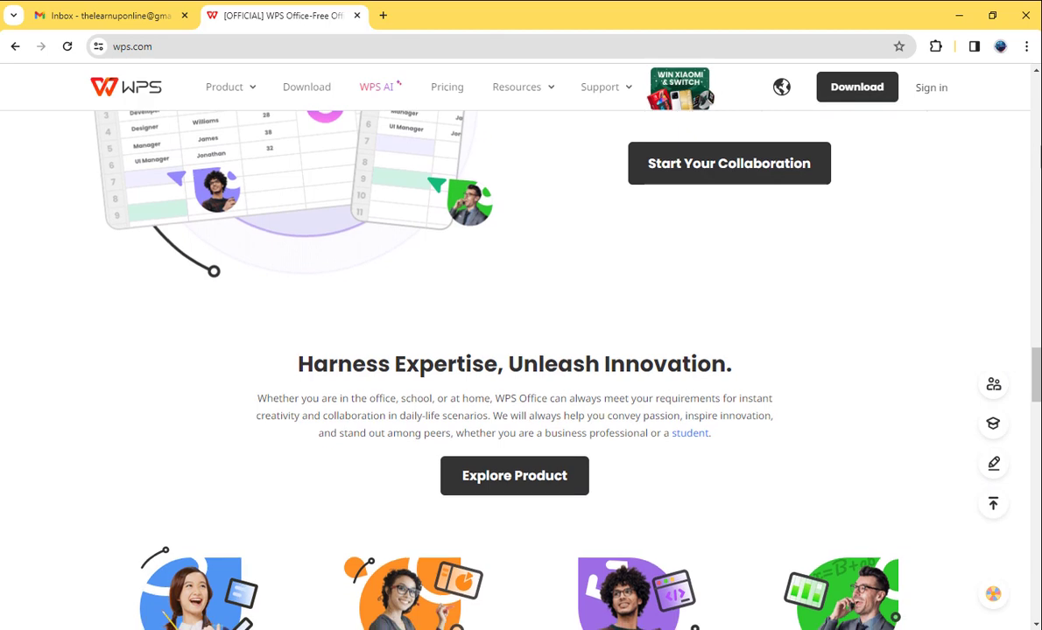
{"action": "scroll", "coordinate": [521, 350], "scroll_direction": "down", "scroll_amount": 4}
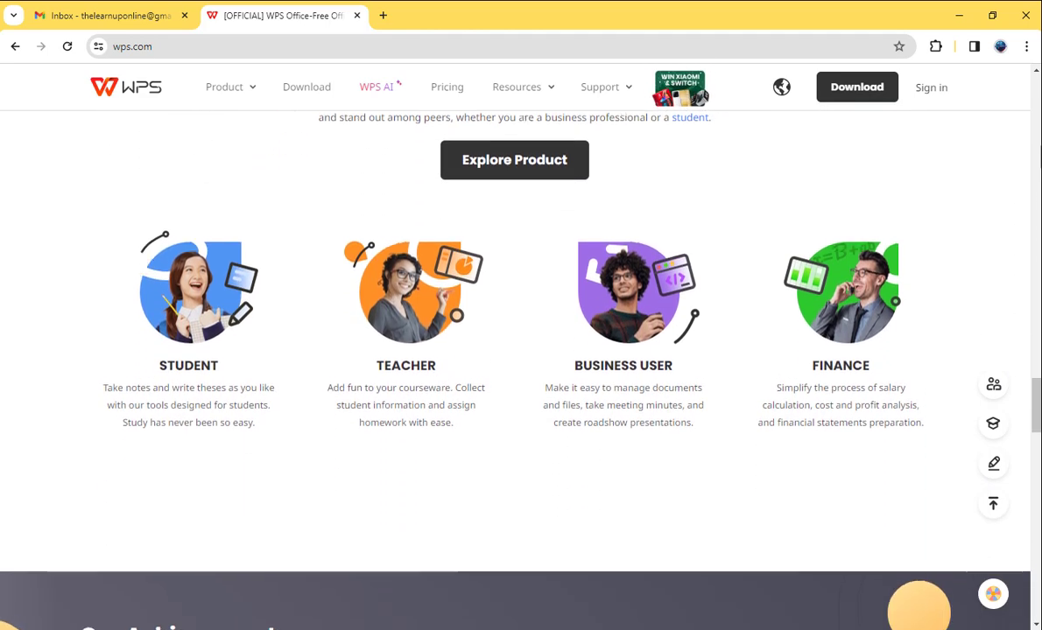
{"action": "scroll", "coordinate": [520, 351], "scroll_direction": "down", "scroll_amount": 4}
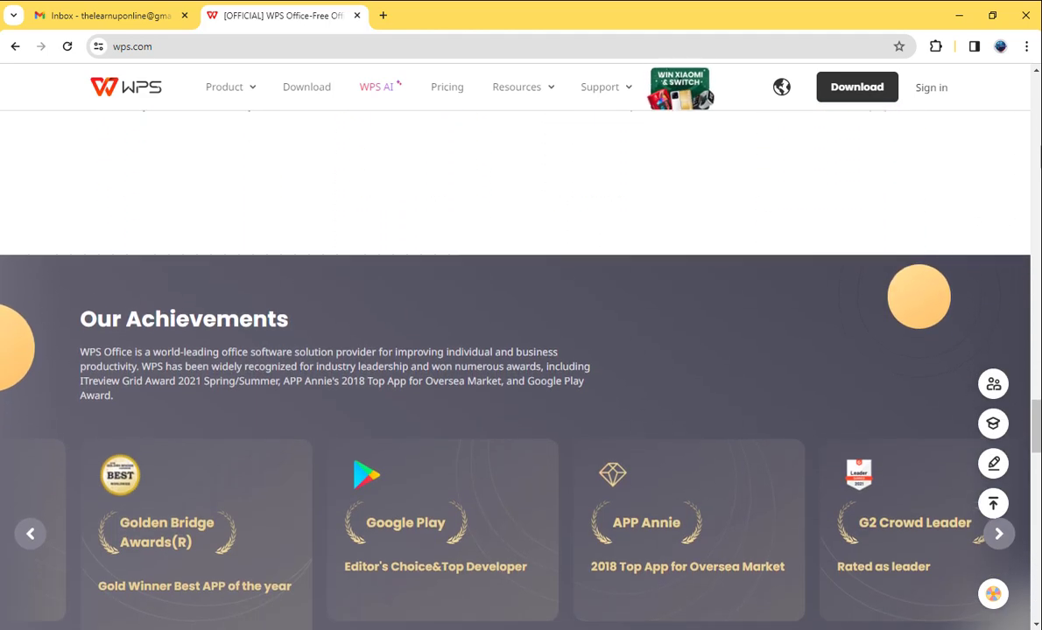
{"action": "scroll", "coordinate": [521, 350], "scroll_direction": "down", "scroll_amount": 4}
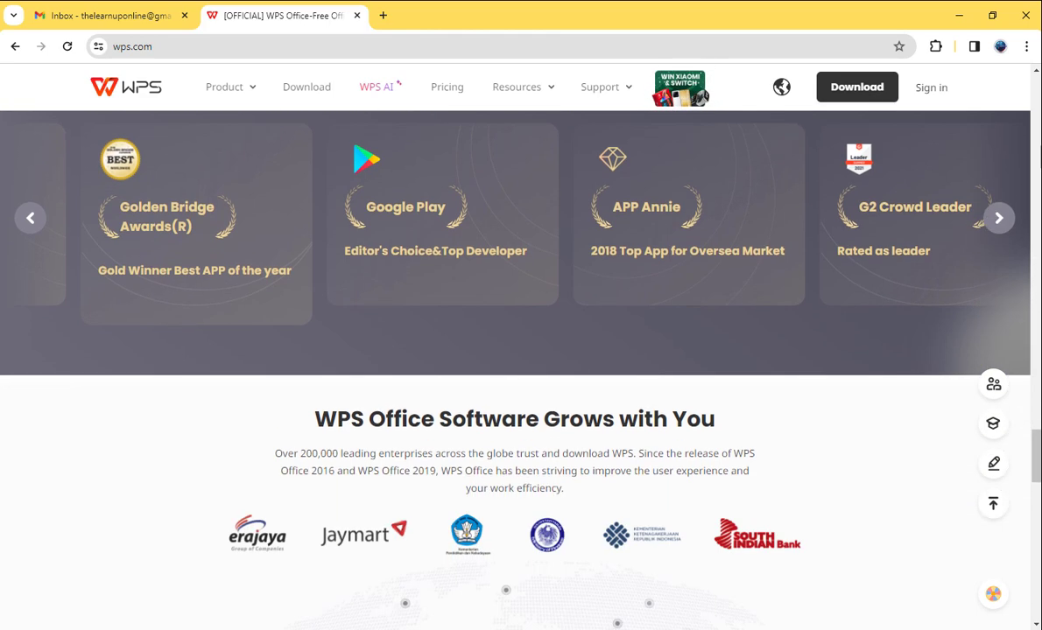